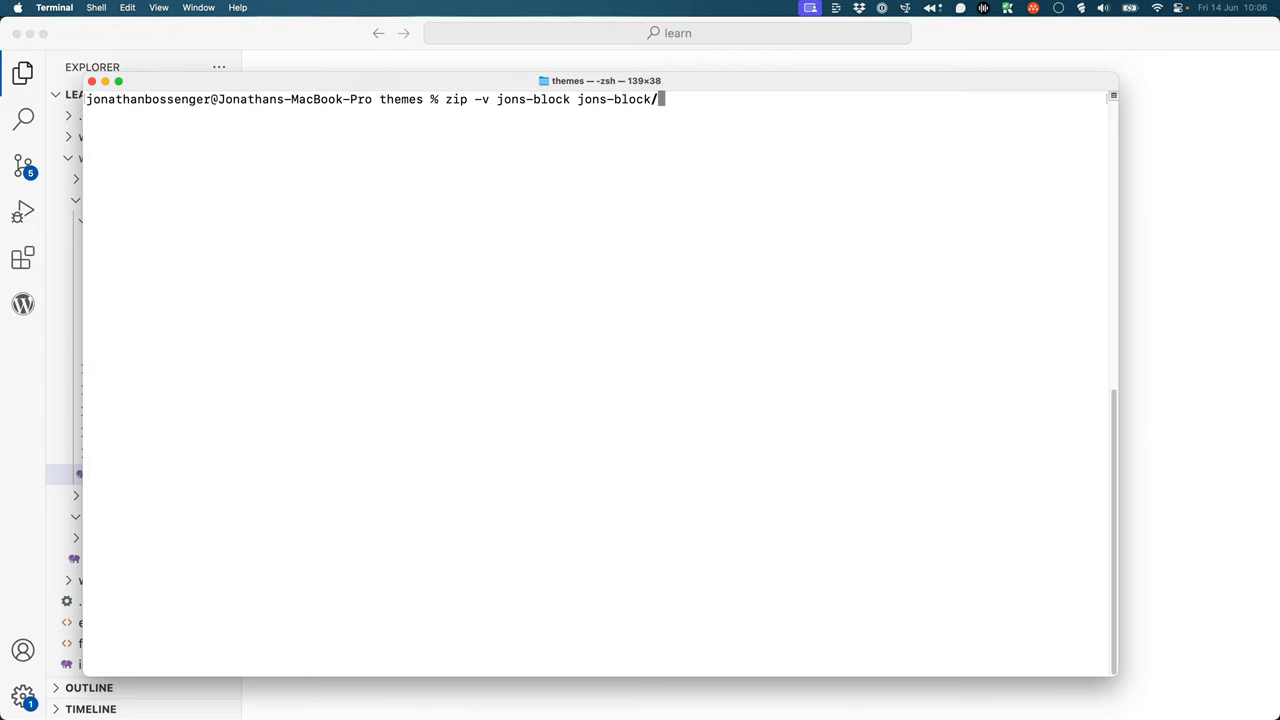
Step: Run the zip command to create jons-block.zip in the themes folder
key(Return)
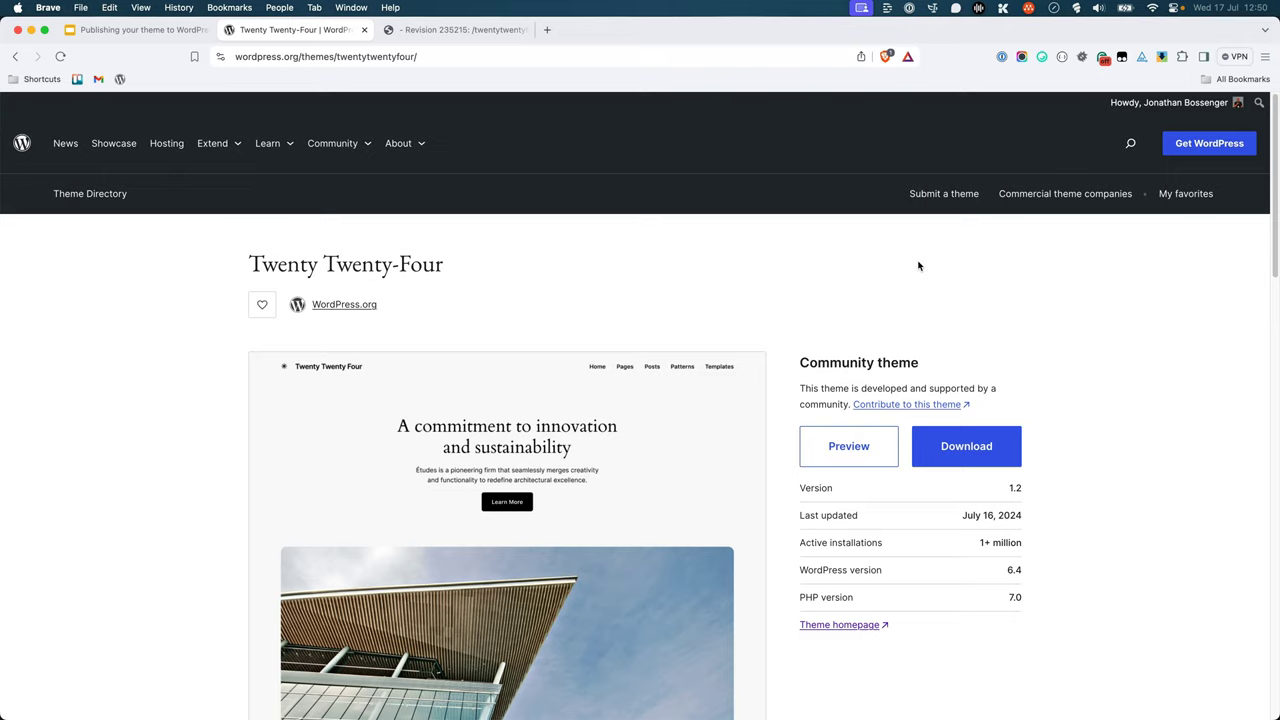
Step: Switch to the twentytwentyfour SVN tab listing versions 1.0, 1.1 and 1.2
key(ctrl+Tab)
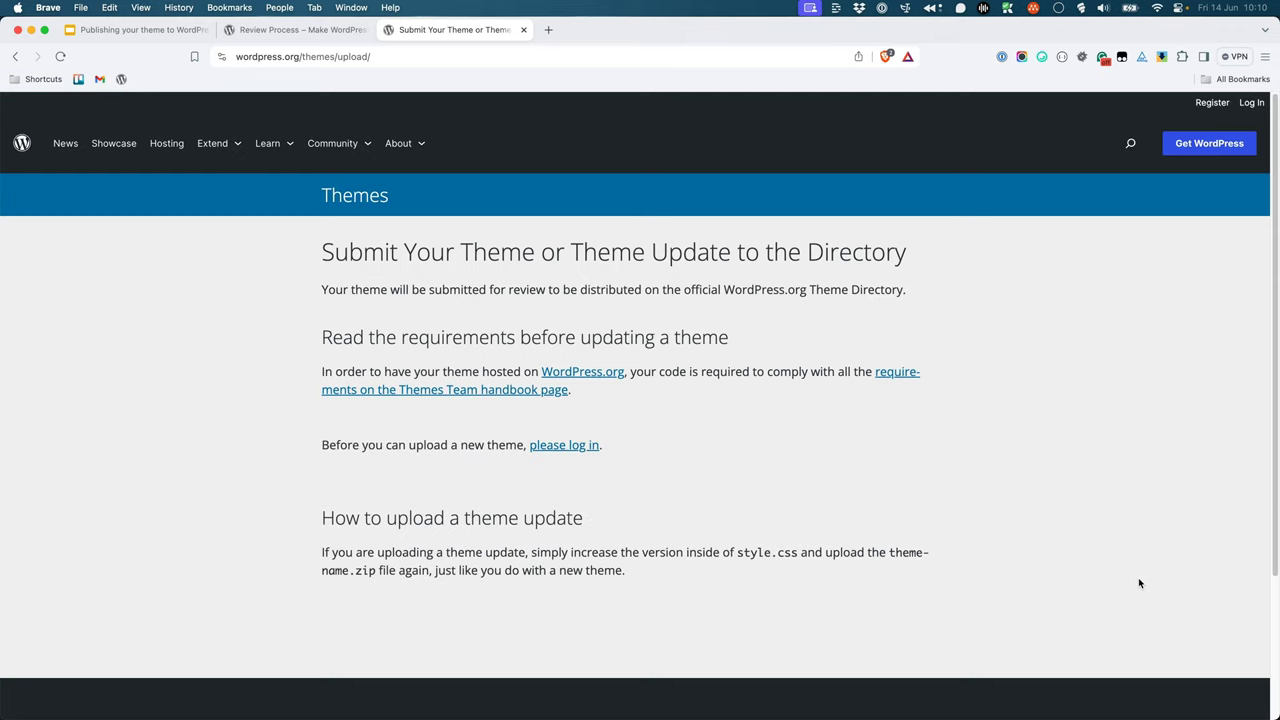
Step: Go to the WordPress.org login page and view the account registration form
click(580, 447)
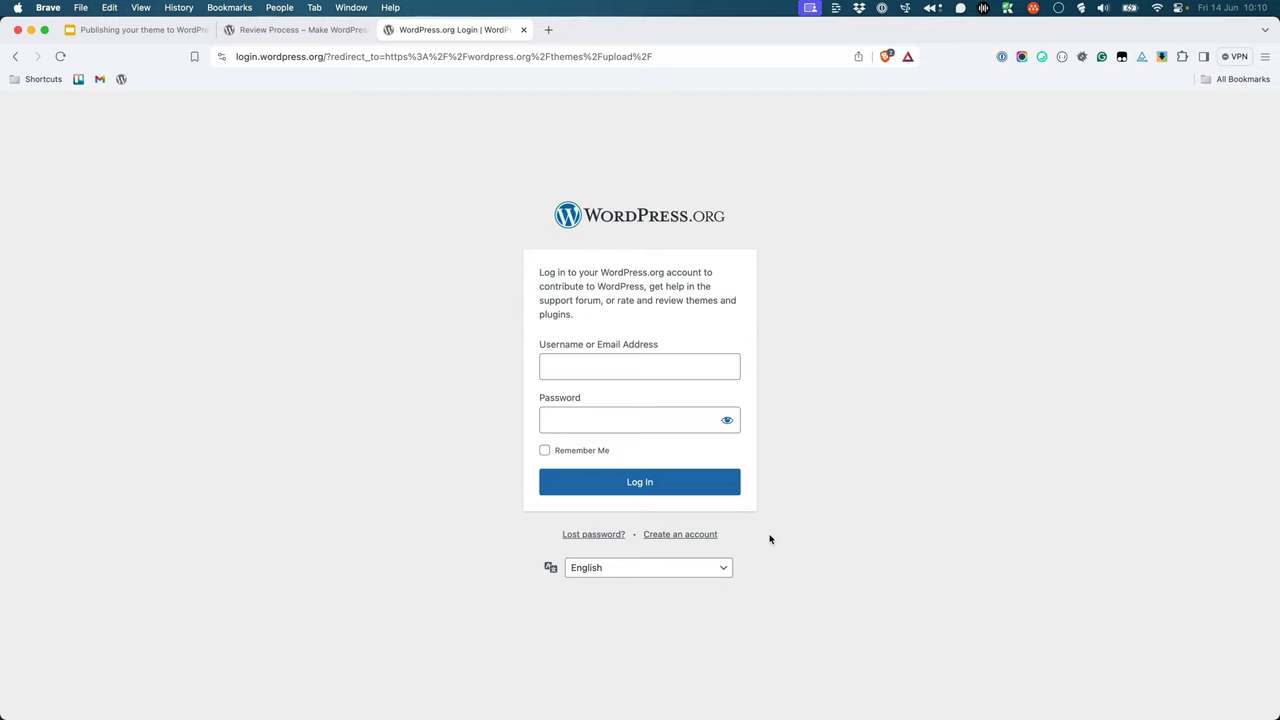
click(712, 535)
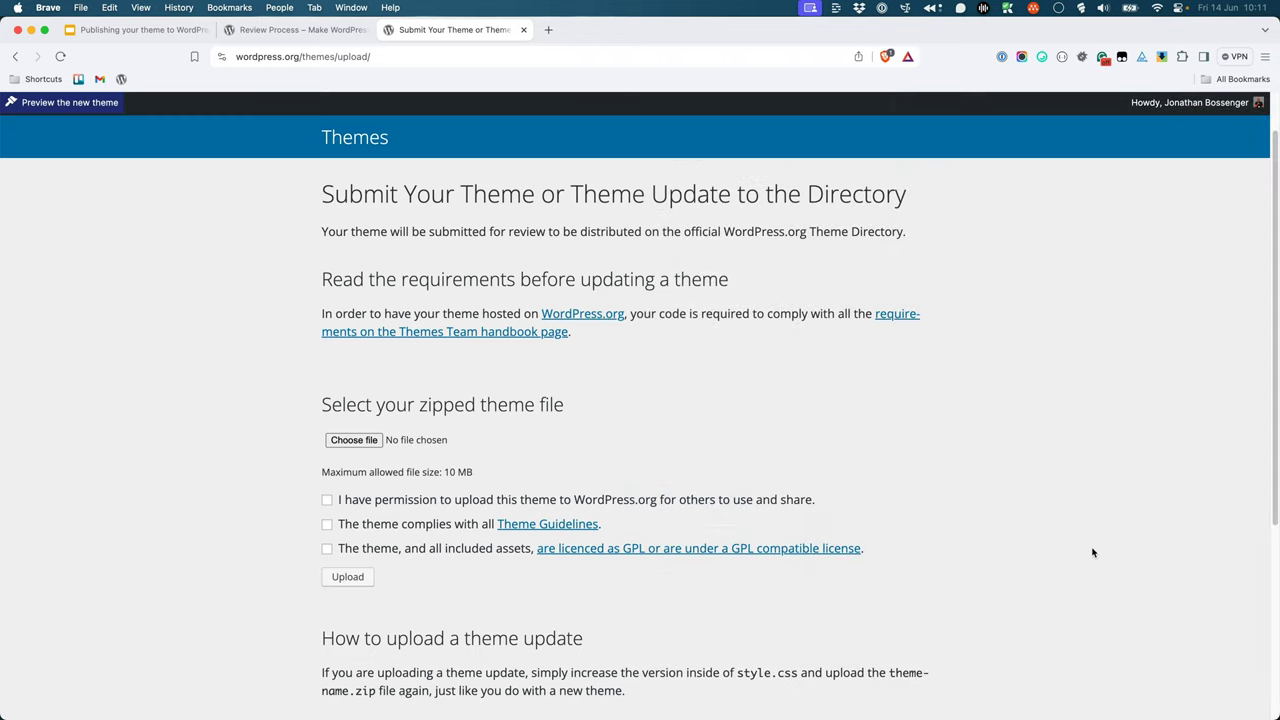
Step: Select jons-block.zip as the theme file to upload
click(364, 443)
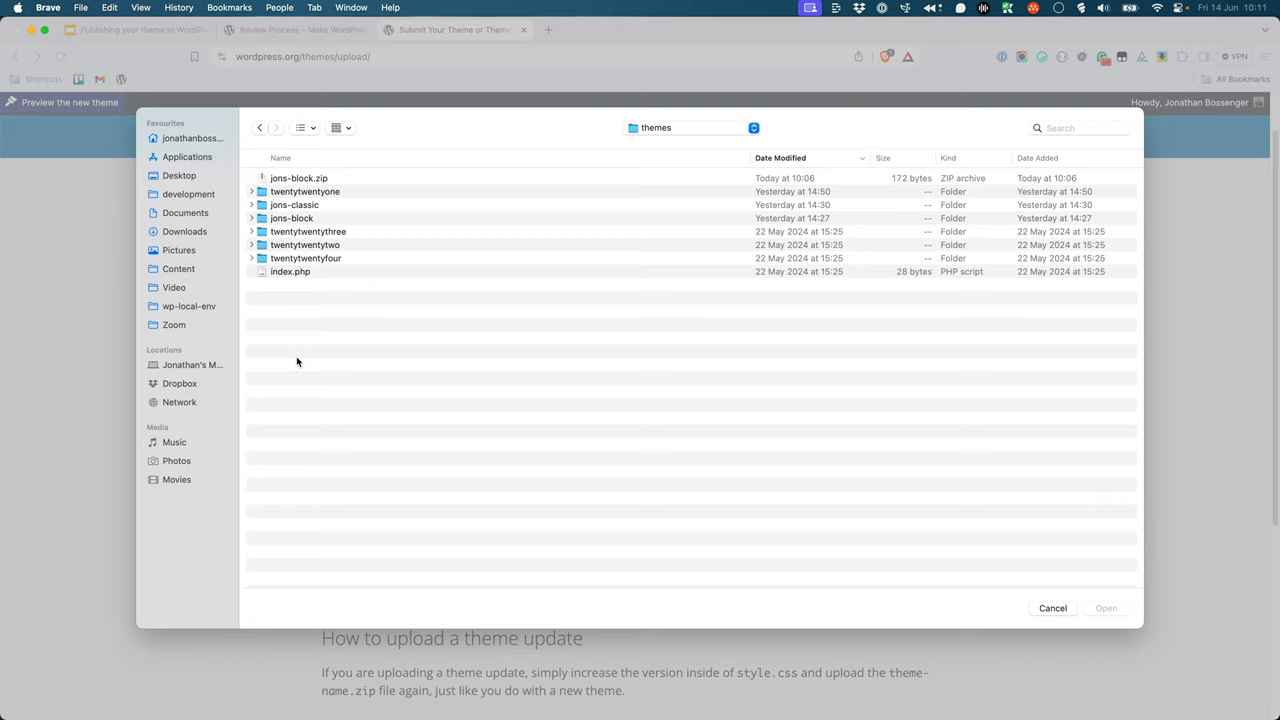
click(314, 178)
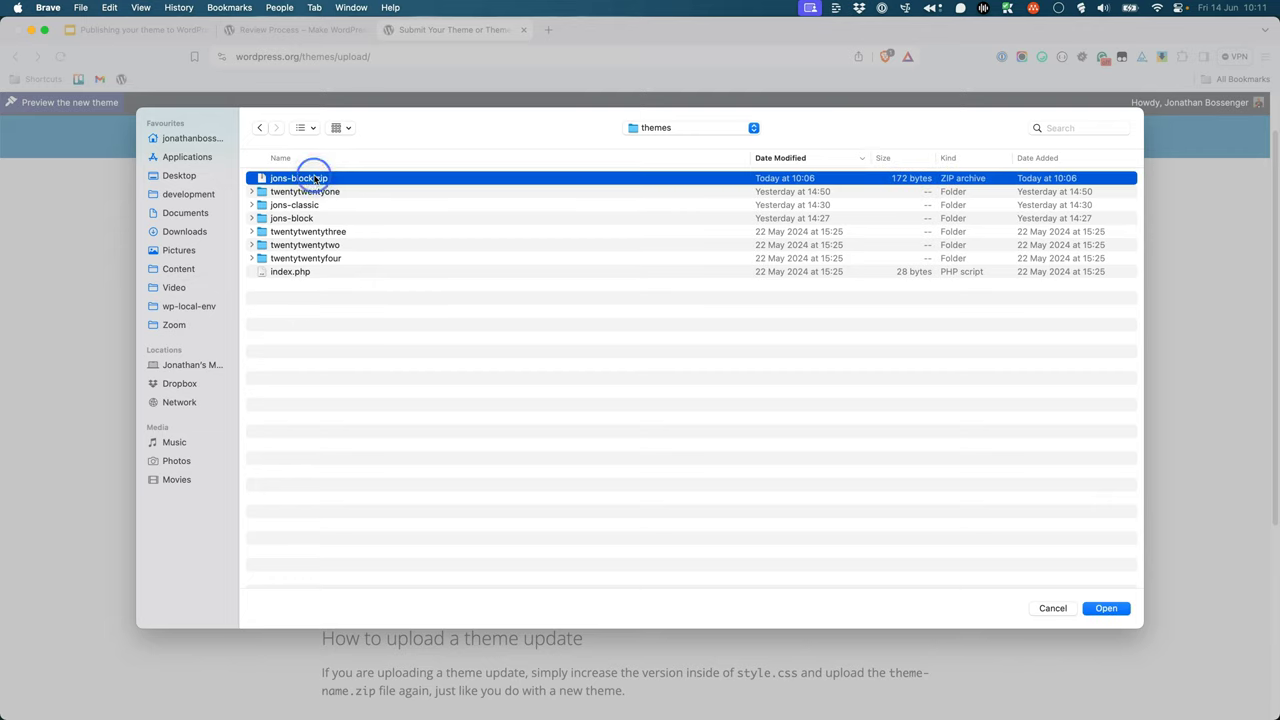
click(1106, 610)
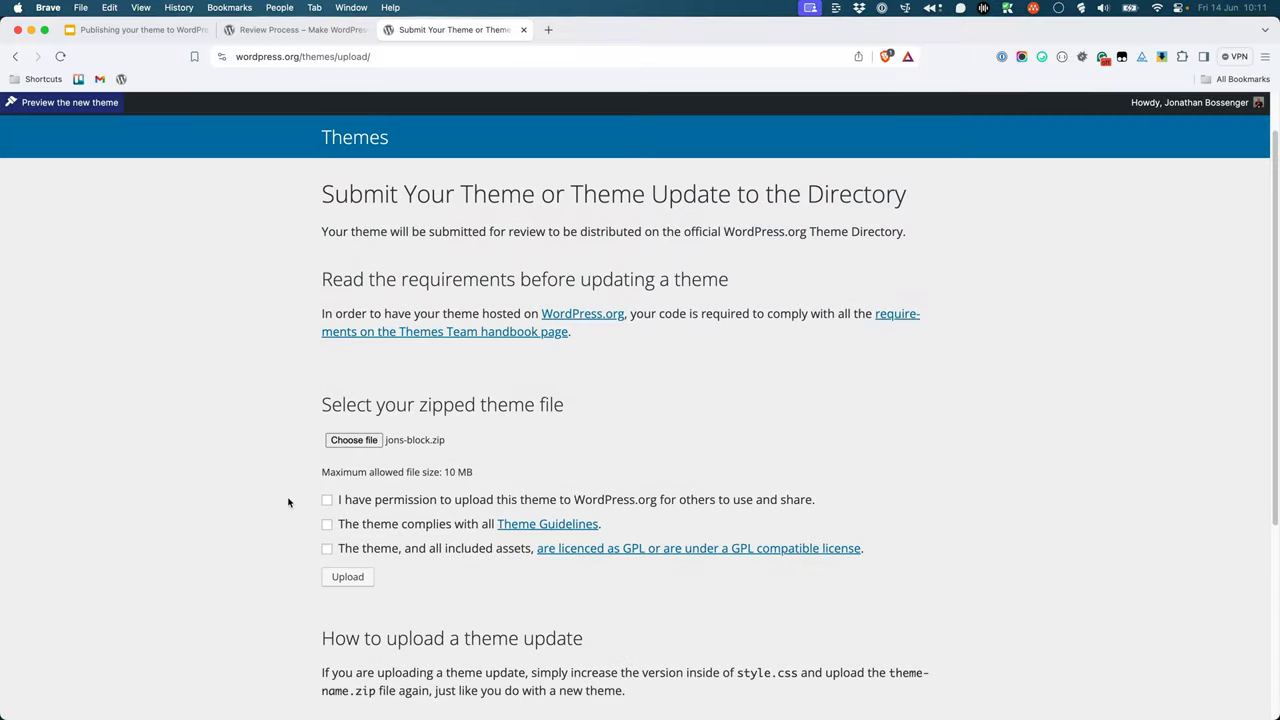
Step: Tick the upload permission, Theme Guidelines and GPL licence confirmation boxes
click(326, 501)
click(327, 528)
click(327, 550)
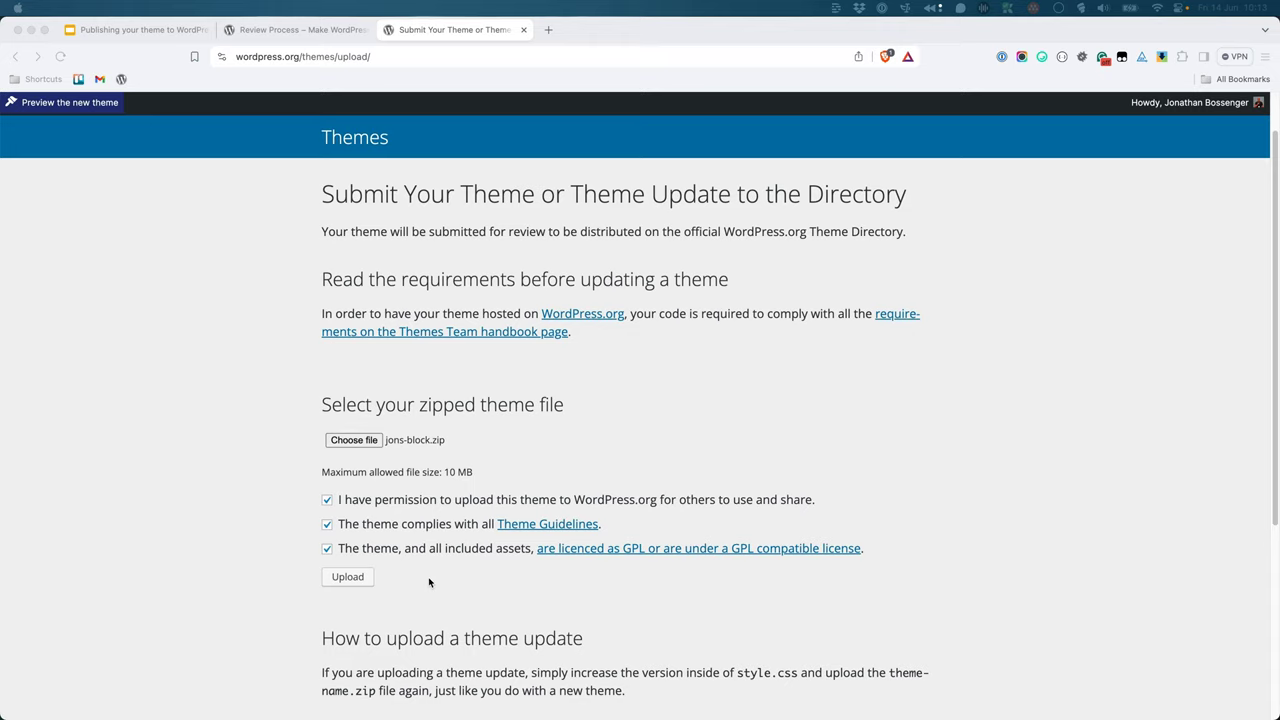
Step: Close the Submit Your Theme upload tab with Cmd+W
key(super+w)
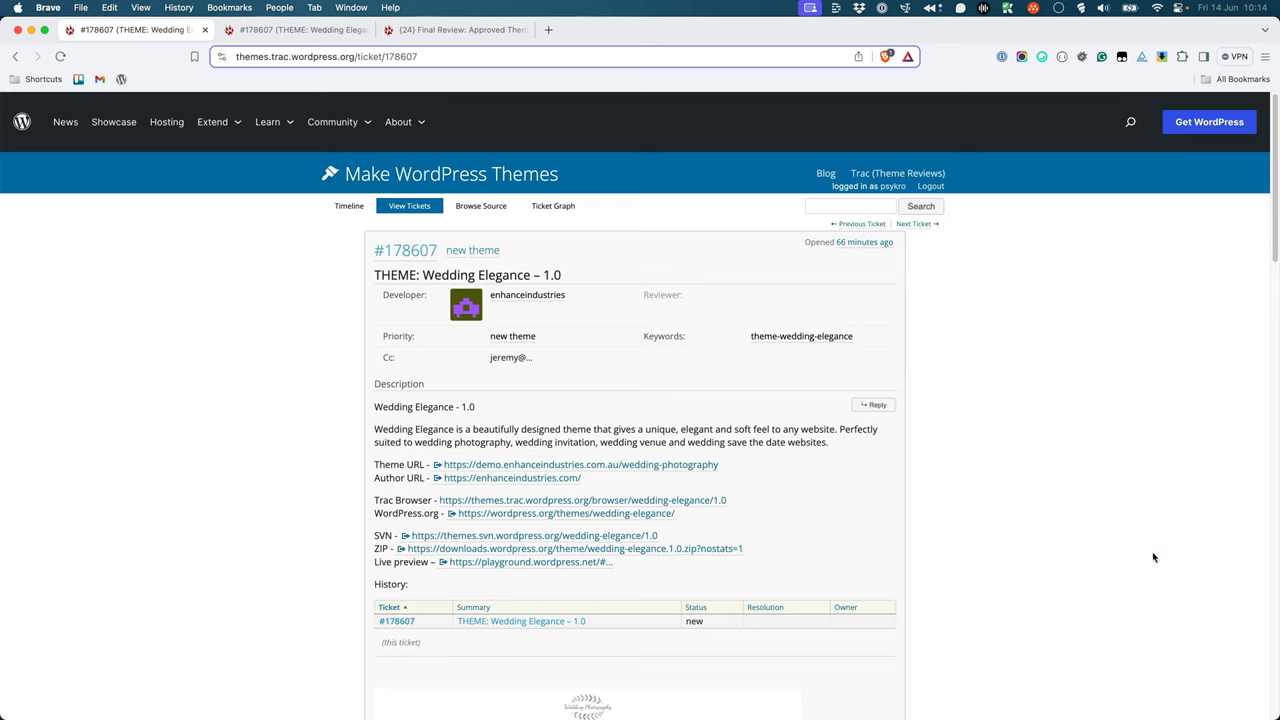
Step: Scroll down ticket #178607 to the automated check warnings and recommendations
scroll(1114, 552, down, 20)
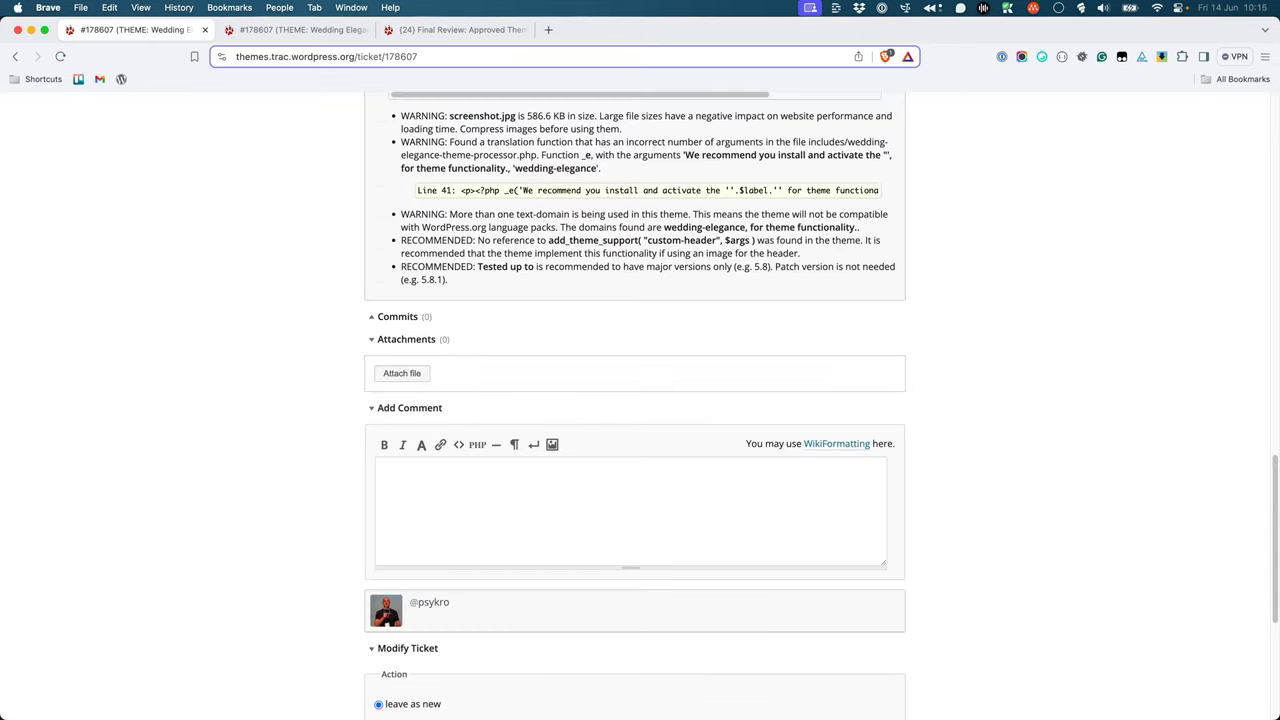